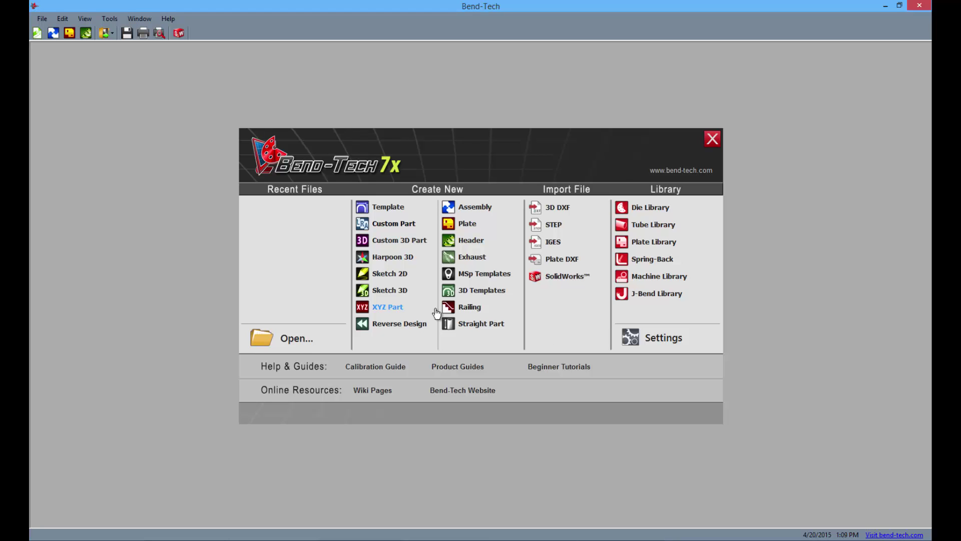
# Step: Start a maximized 2D sketch using 1.75 DOM material, the 4.0 die and grid spacing 6
pyautogui.click(390, 273)
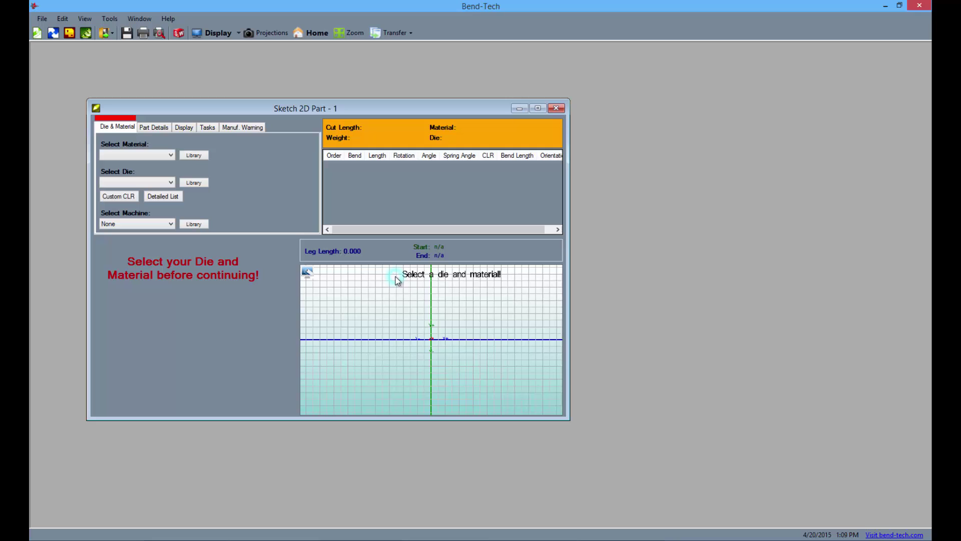
pyautogui.click(538, 109)
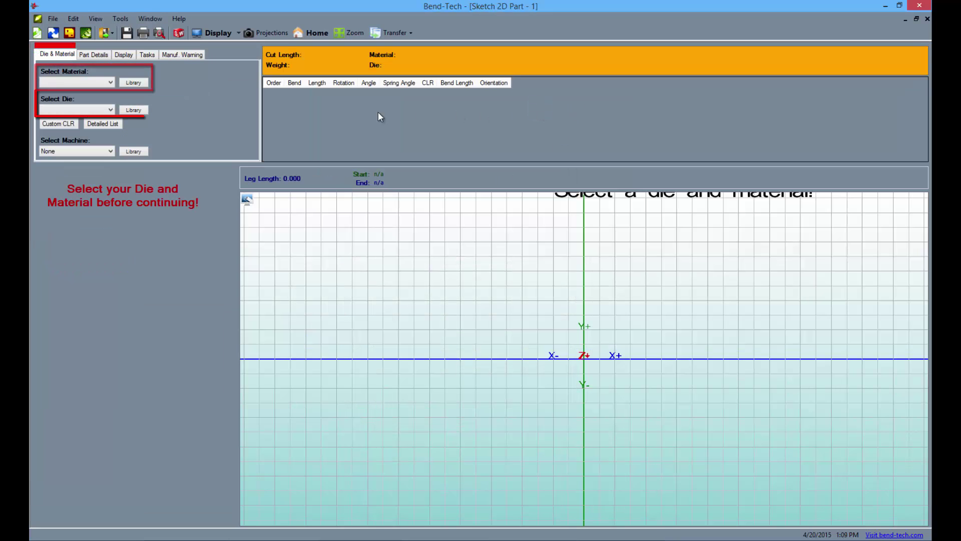
pyautogui.click(111, 83)
pyautogui.click(103, 104)
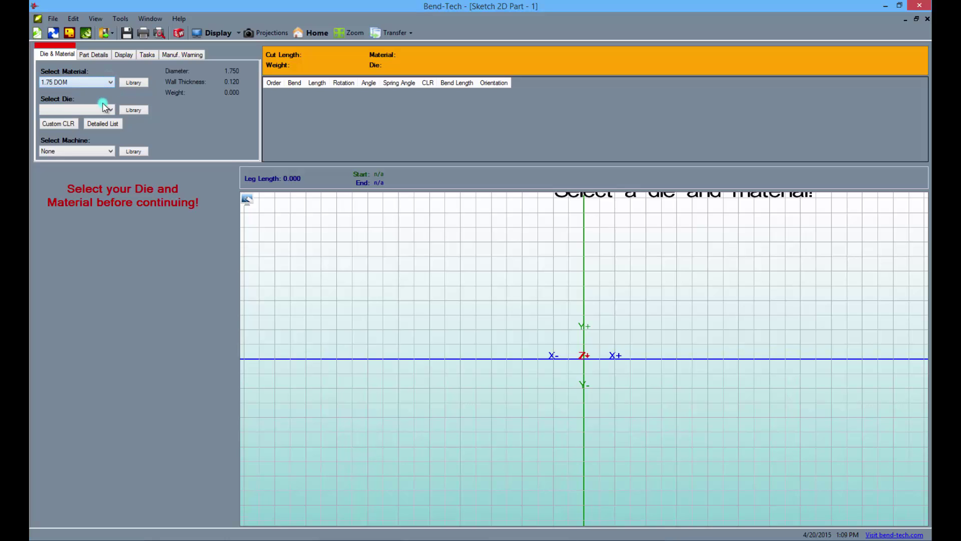
pyautogui.click(110, 110)
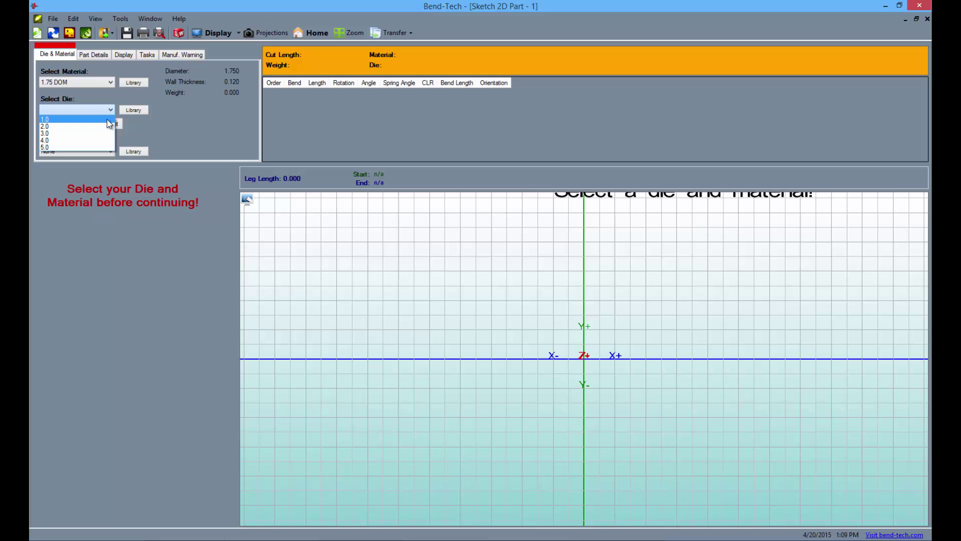
pyautogui.click(103, 140)
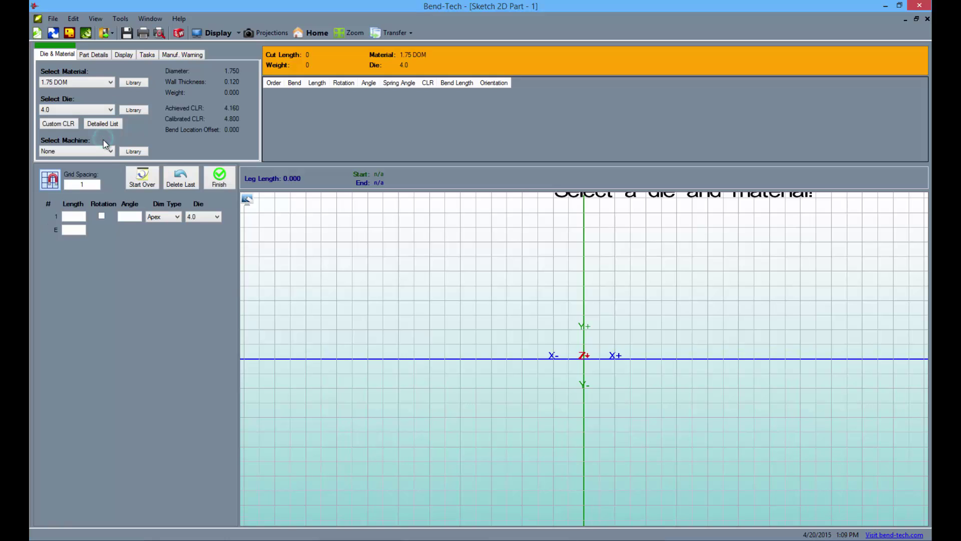
pyautogui.doubleClick(83, 185)
pyautogui.write('6')
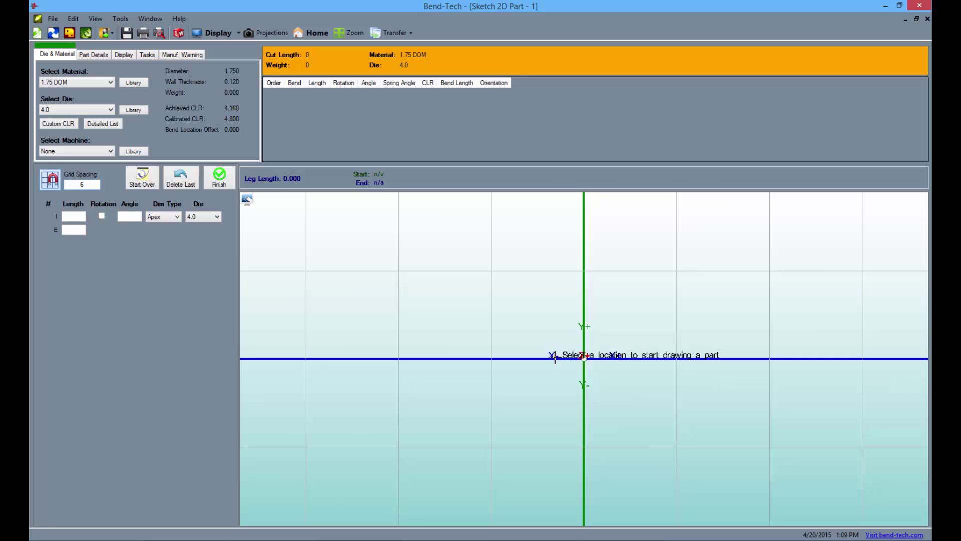
# Step: From the origin, draw an 18 leg up, two angled legs to a peak, and a leg down
pyautogui.click(583, 358)
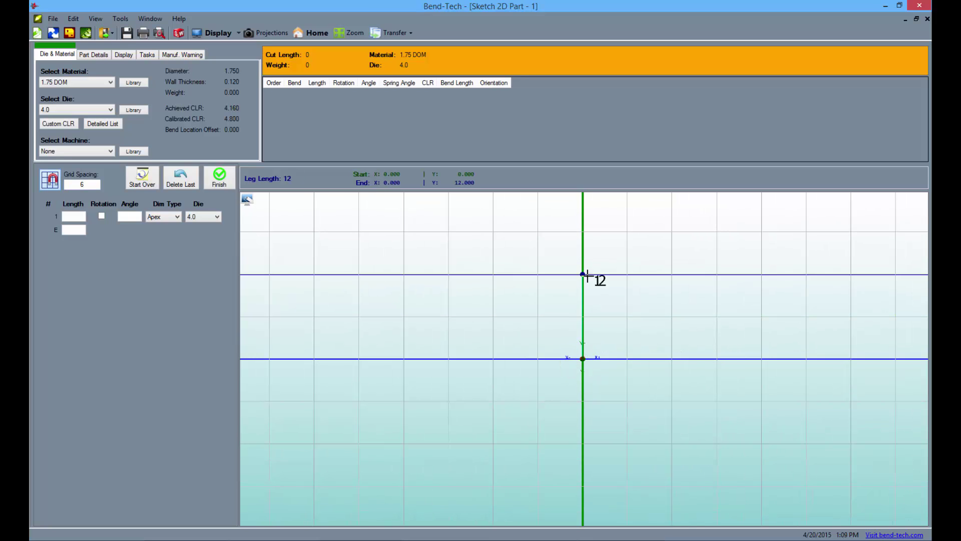
pyautogui.click(582, 234)
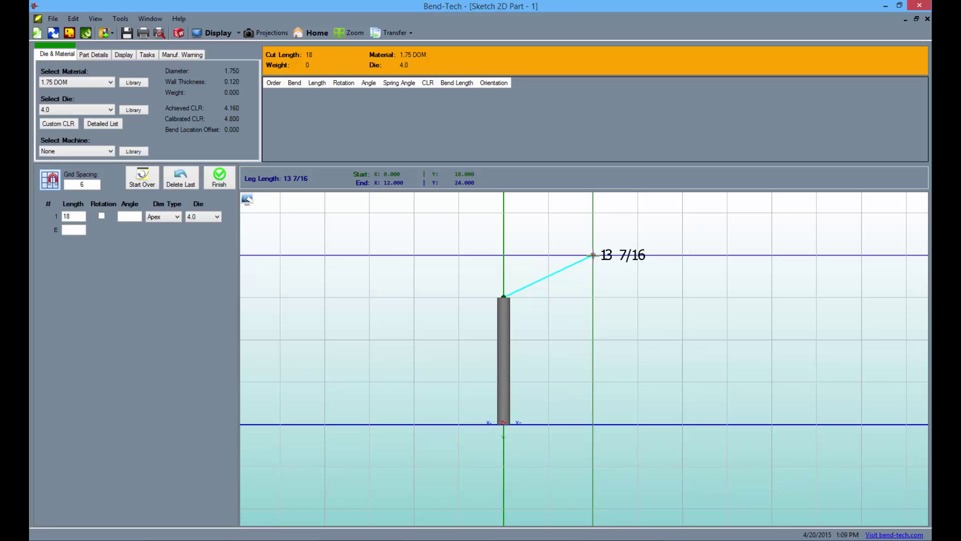
pyautogui.click(594, 255)
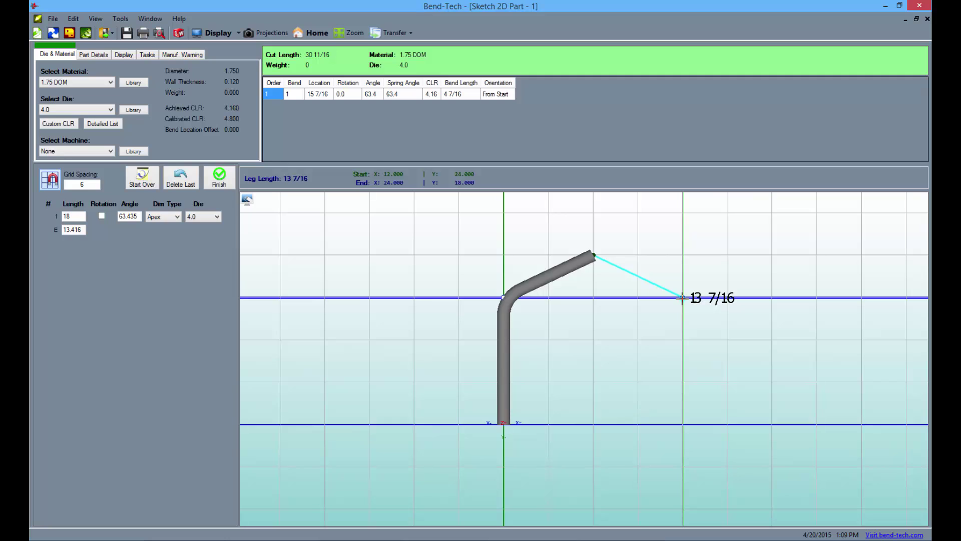
pyautogui.click(682, 297)
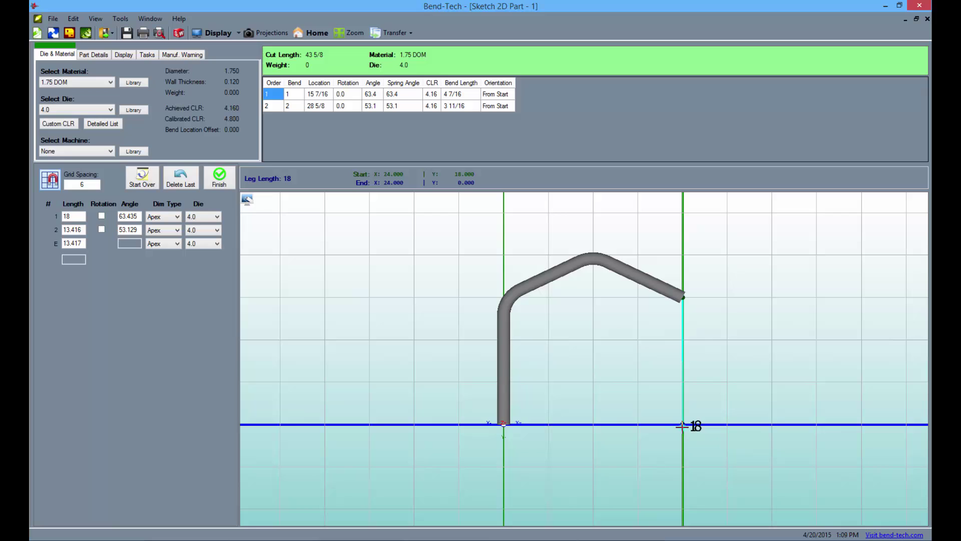
pyautogui.click(683, 426)
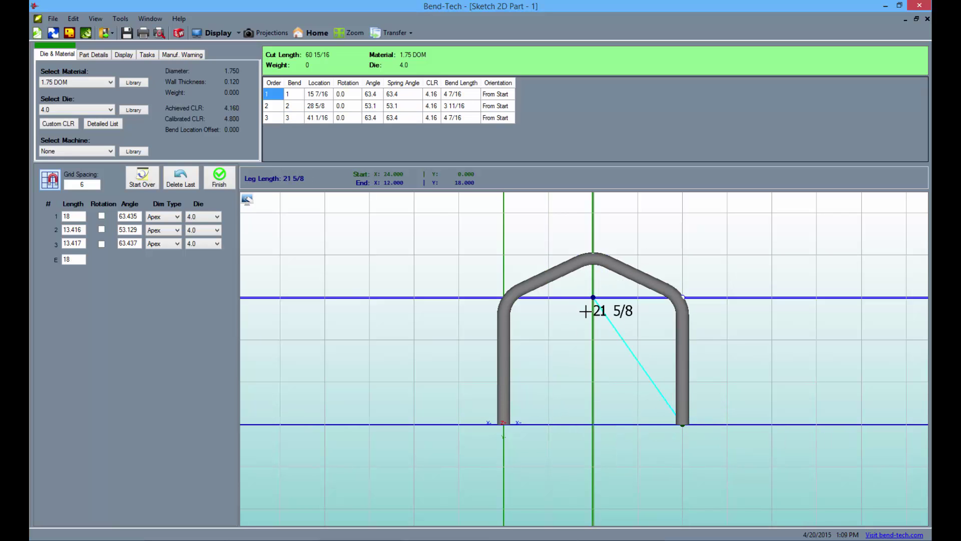
# Step: Finish the sketched arch part and bring up its Transfer options from the Tasks tab
pyautogui.click(221, 177)
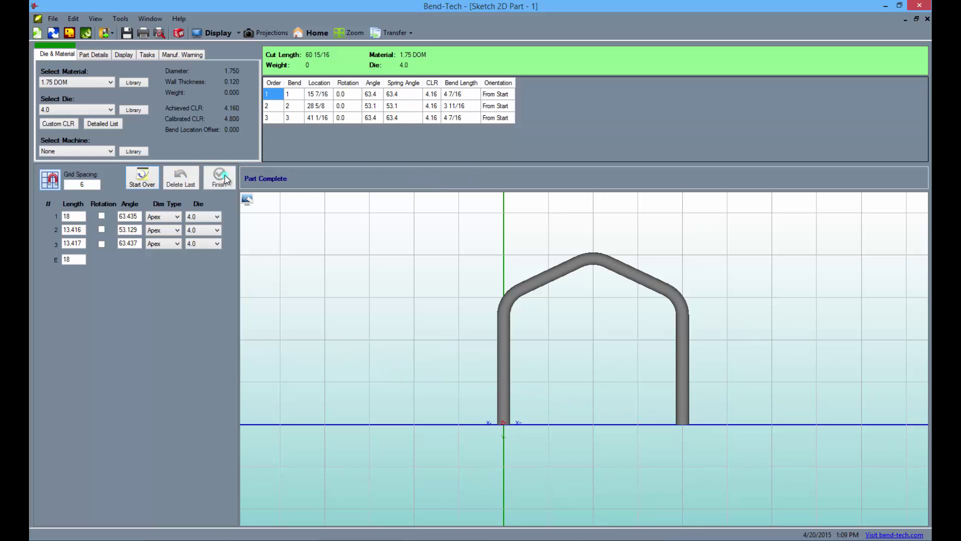
pyautogui.click(143, 55)
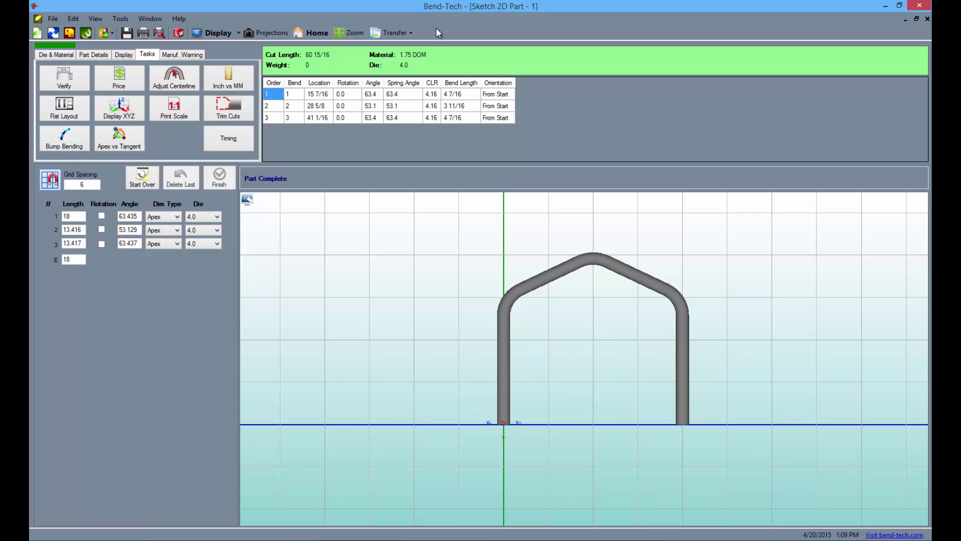
pyautogui.click(409, 33)
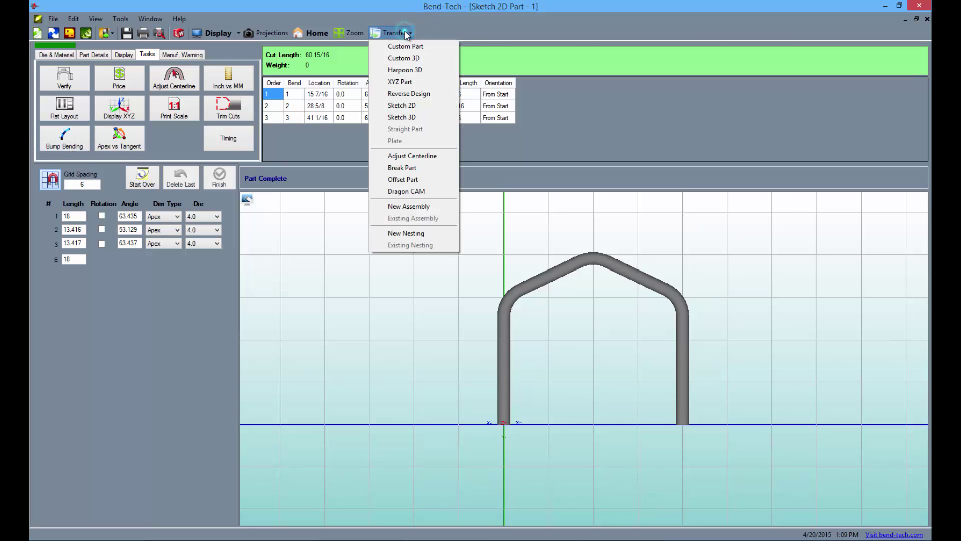
# Step: Transfer the arch to a new assembly, standing it upright and turning it 180° about the vertical axis
pyautogui.click(413, 207)
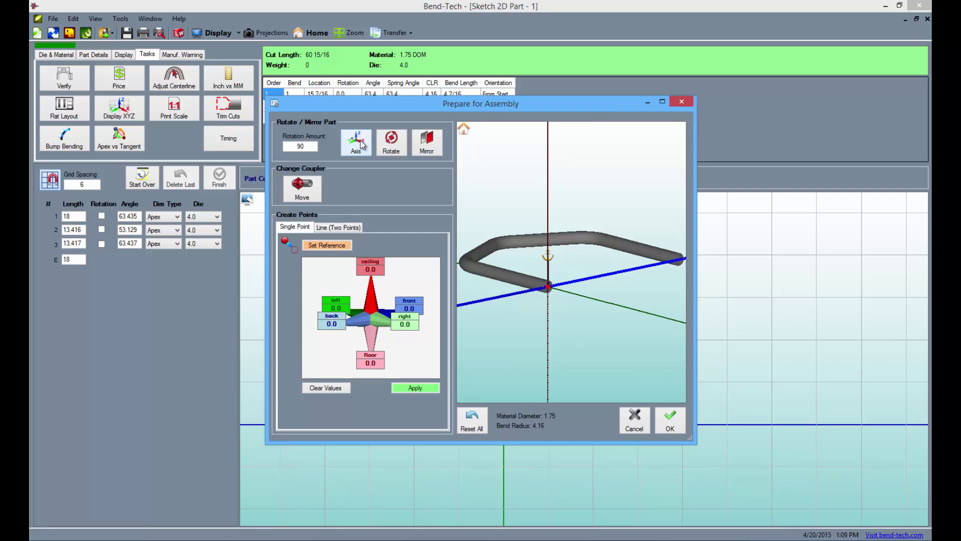
pyautogui.click(392, 145)
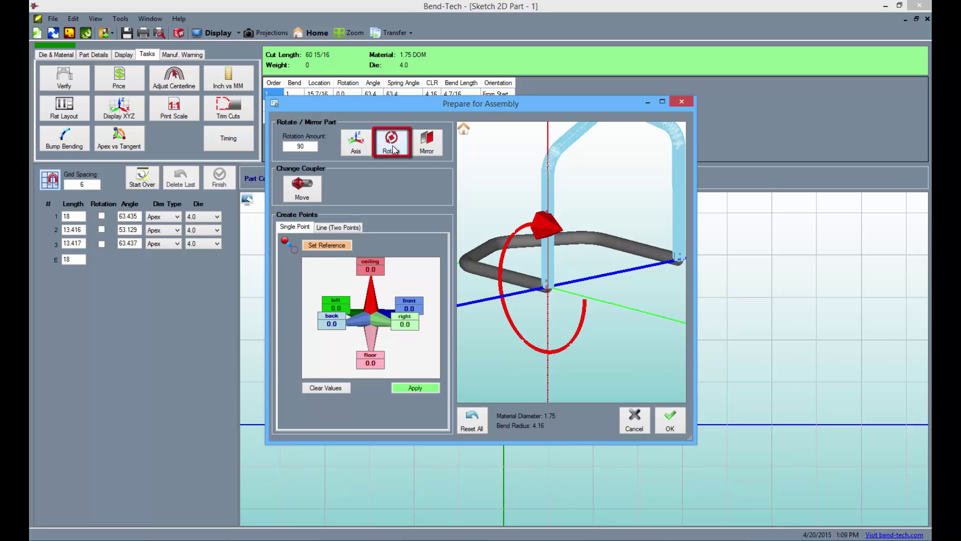
pyautogui.click(357, 146)
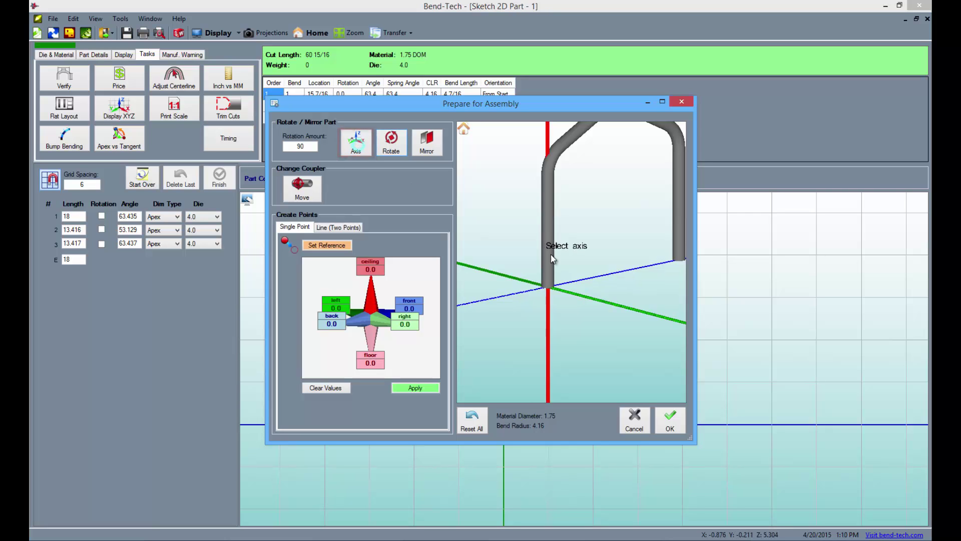
pyautogui.click(549, 272)
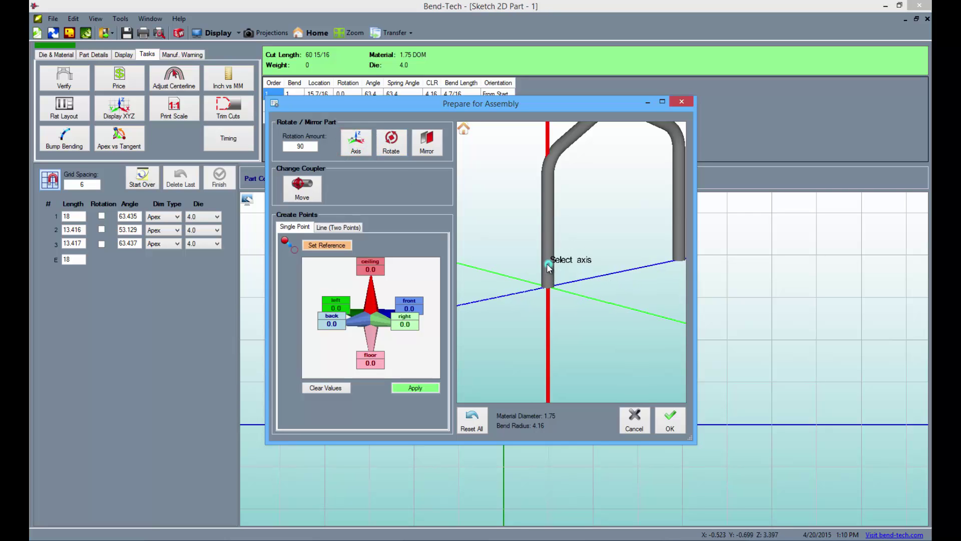
pyautogui.click(391, 150)
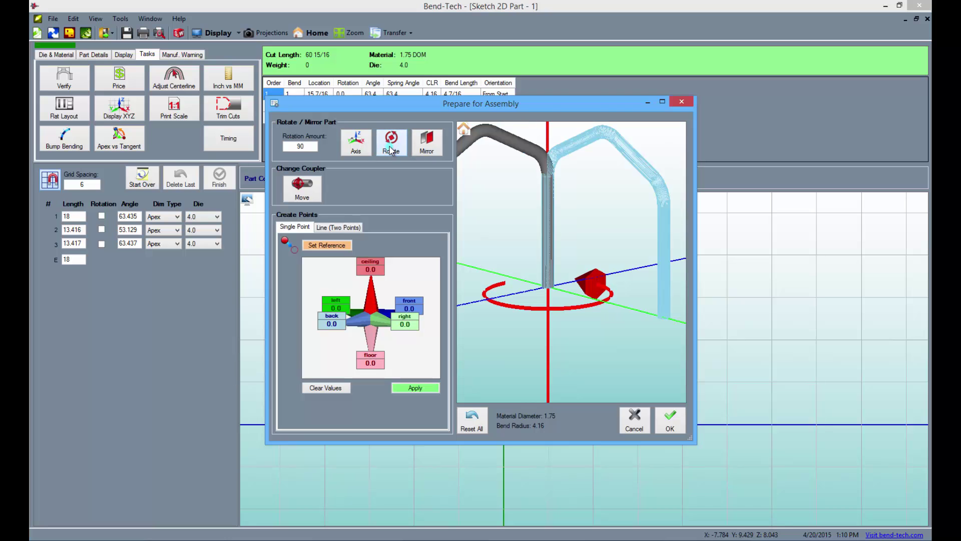
pyautogui.click(391, 150)
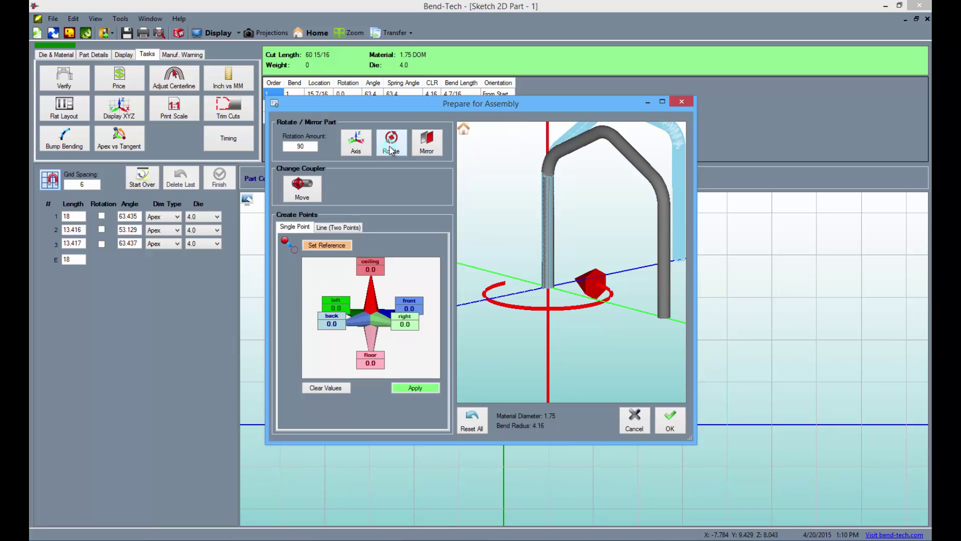
pyautogui.click(670, 424)
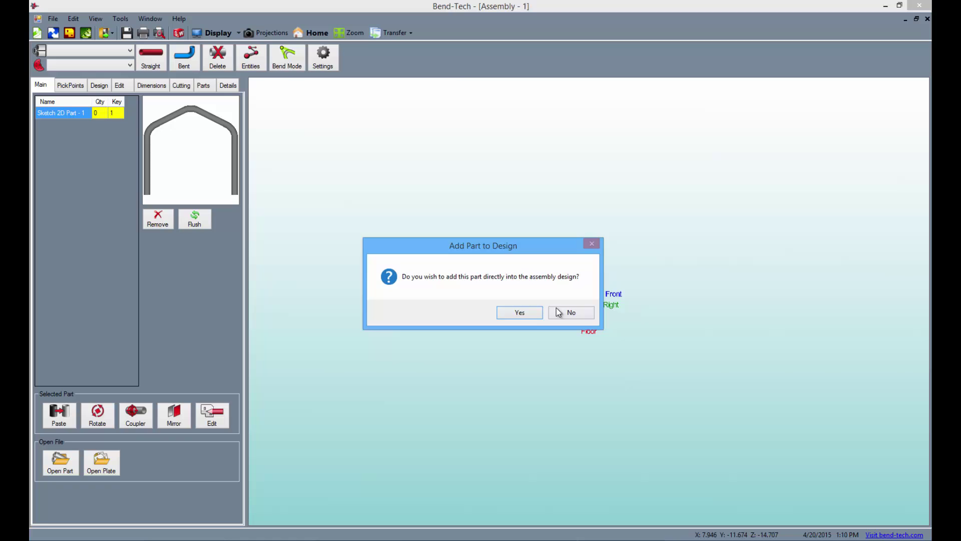
# Step: Confirm adding the arch part directly into the assembly design
pyautogui.click(520, 312)
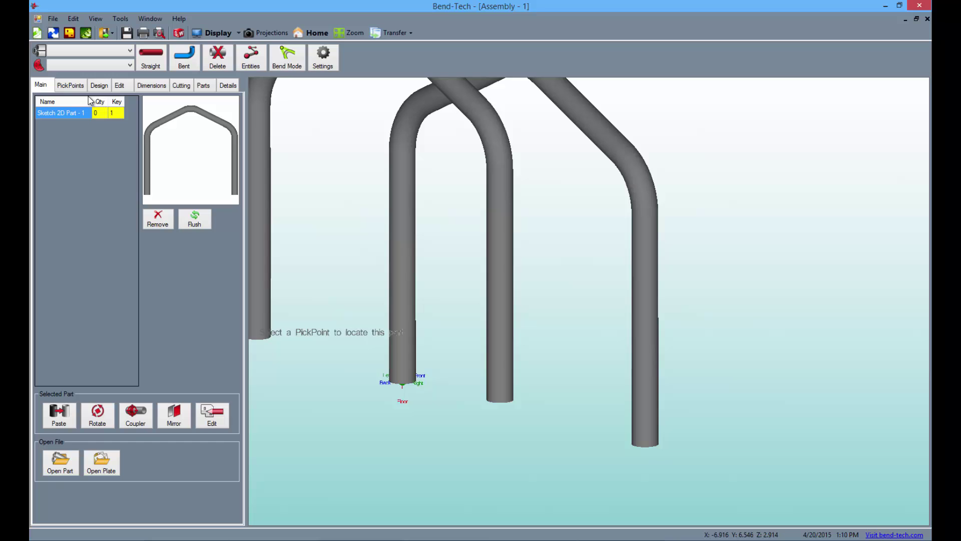
# Step: Use Adjust Radius to enlarge the arch's top bend into a broad sweeping curve
pyautogui.click(120, 85)
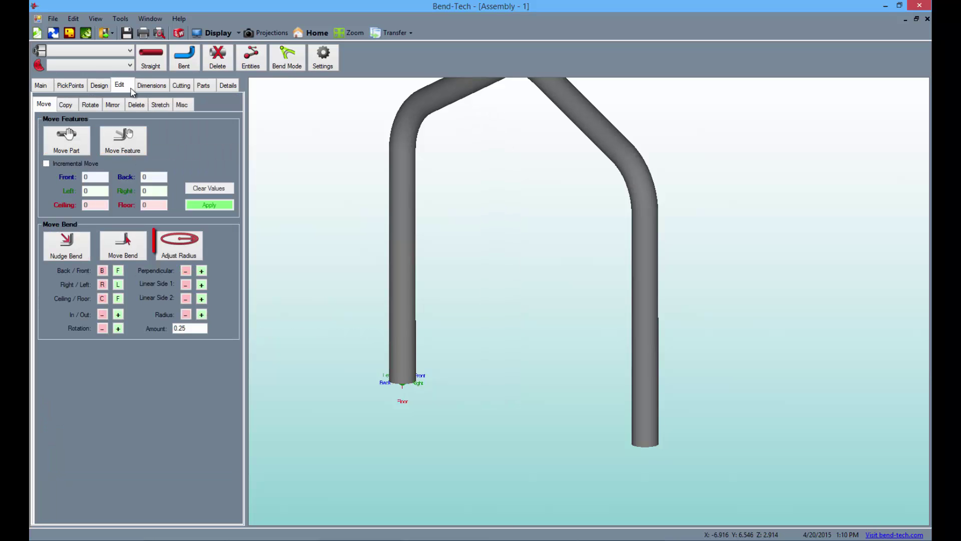
pyautogui.click(170, 246)
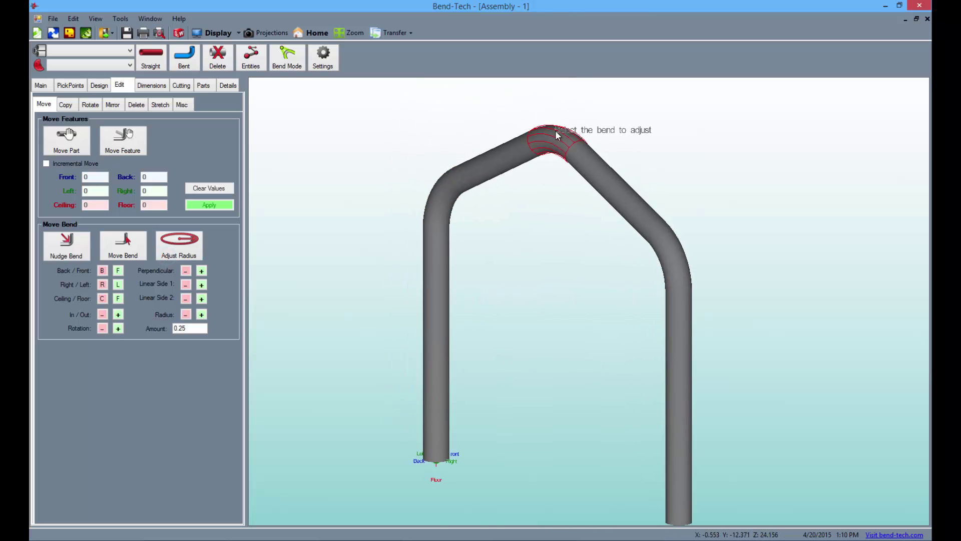
pyautogui.click(557, 147)
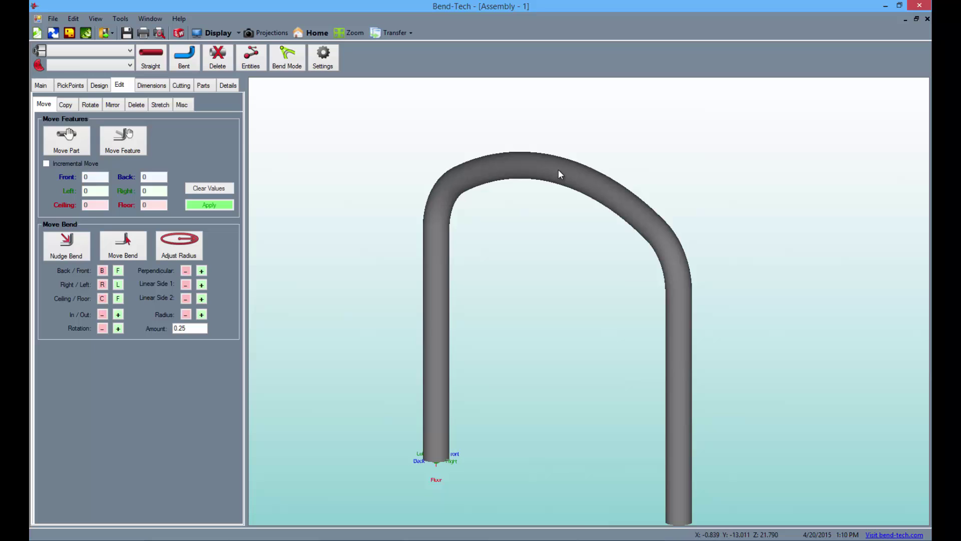
pyautogui.click(557, 169)
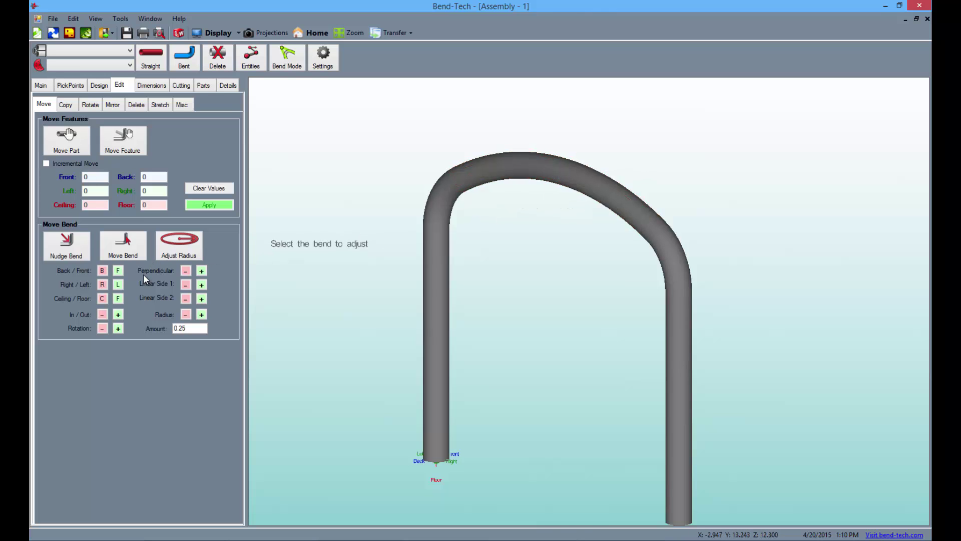
# Step: Repeatedly nudge the large top bend frontward, adjusting its radius, until it reaches its limit
pyautogui.click(67, 245)
pyautogui.click(569, 175)
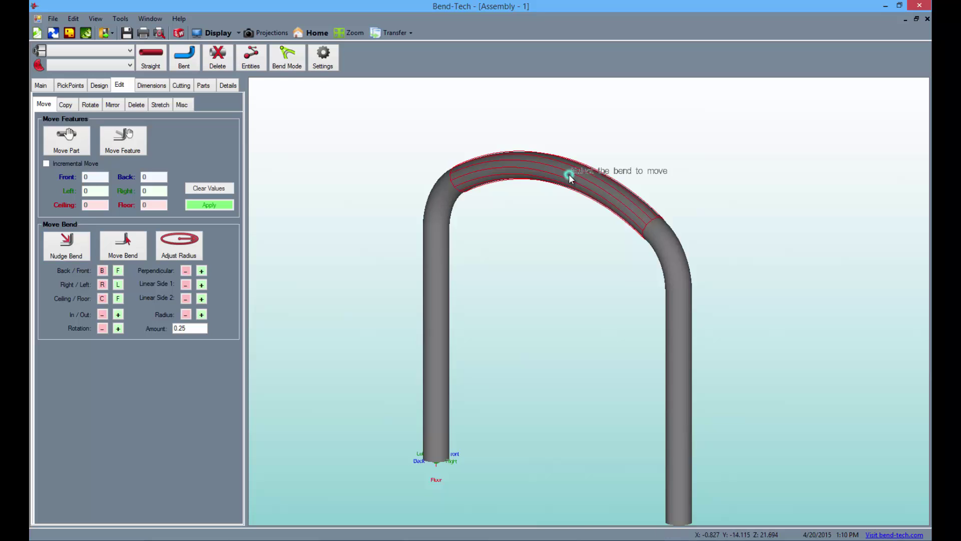
pyautogui.click(119, 271)
pyautogui.click(119, 272)
pyautogui.click(119, 272)
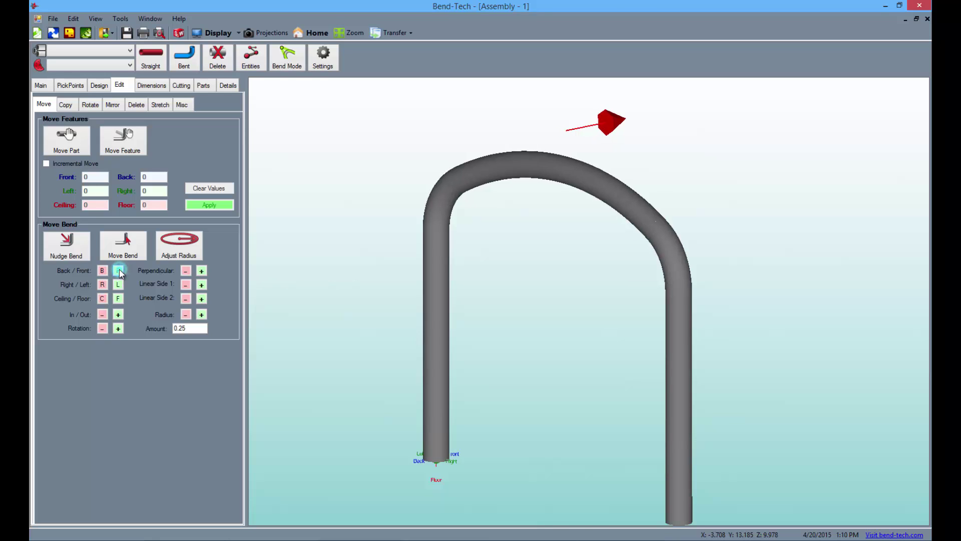
pyautogui.click(119, 272)
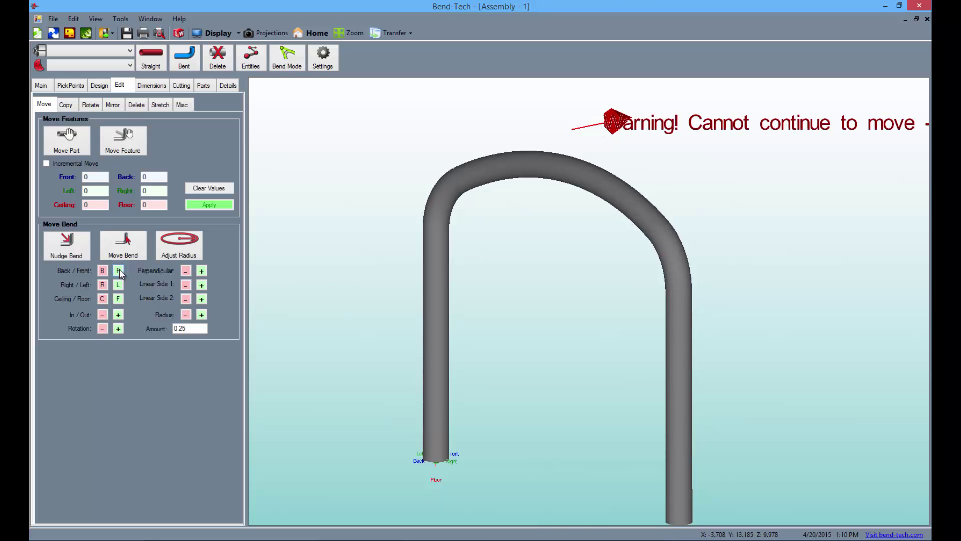
pyautogui.click(185, 315)
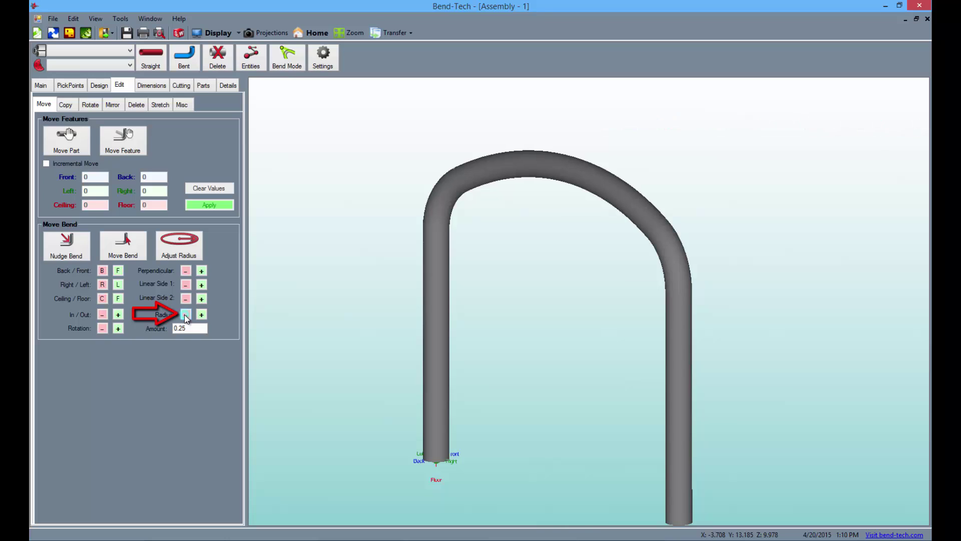
pyautogui.click(119, 273)
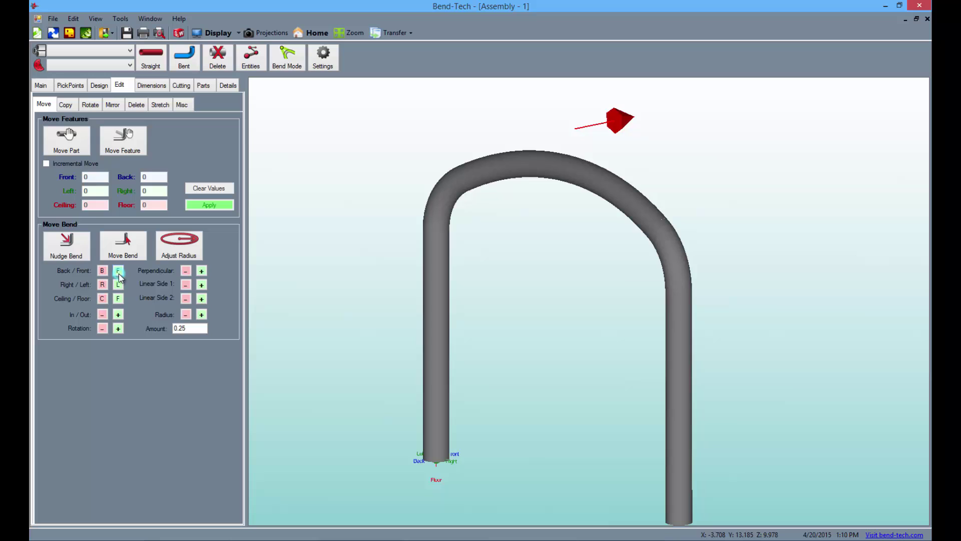
pyautogui.click(118, 273)
pyautogui.click(118, 273)
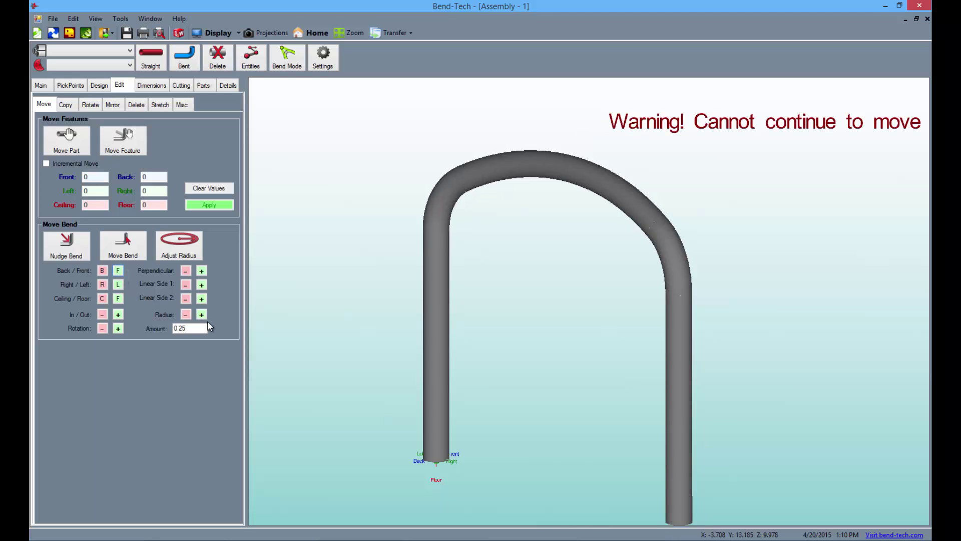
pyautogui.click(187, 315)
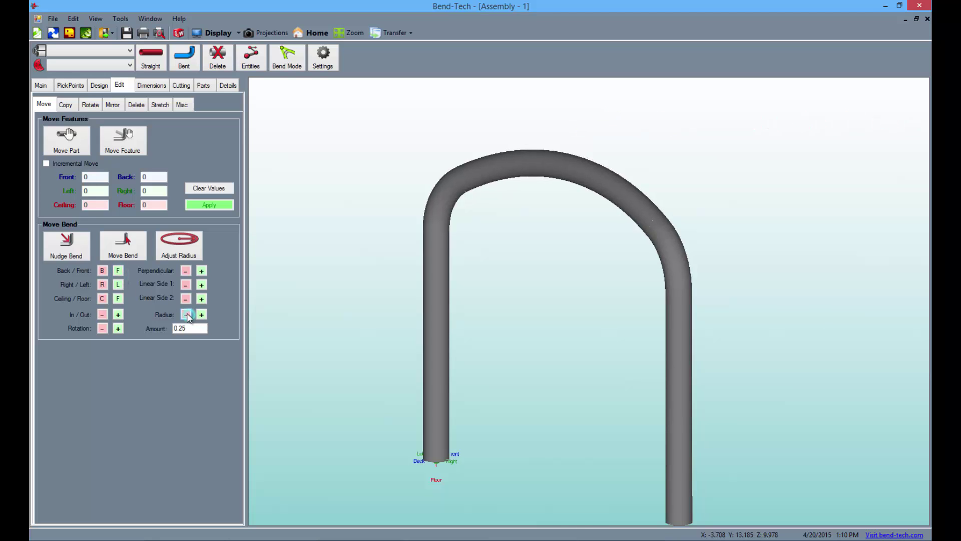
pyautogui.click(119, 272)
# Step: Rotate the view to see the arch from an angle
pyautogui.moveTo(530, 294); pyautogui.dragTo(567, 307)
pyautogui.moveTo(480, 277); pyautogui.dragTo(472, 281)
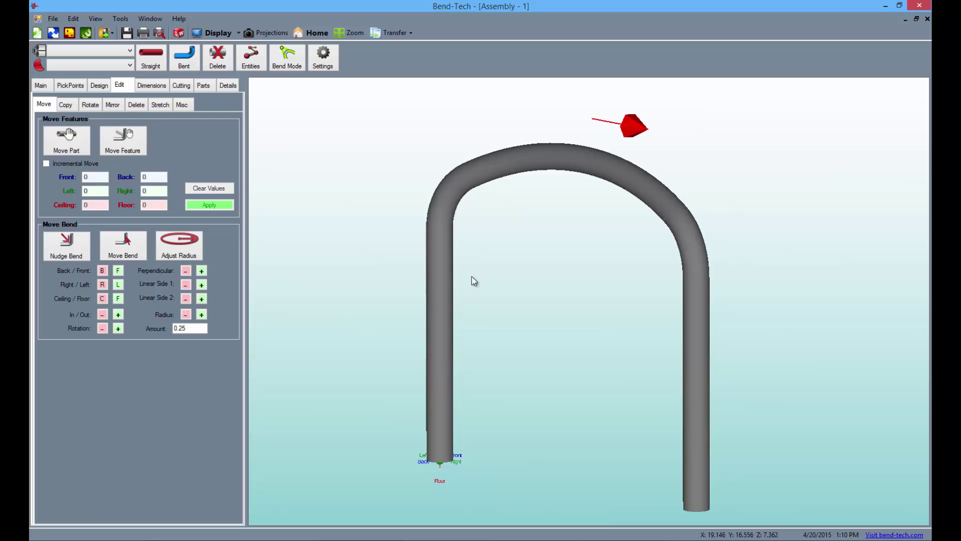
pyautogui.moveTo(656, 414)
pyautogui.mouseDown()
pyautogui.moveTo(692, 404)
pyautogui.moveTo(663, 407)
pyautogui.mouseUp()
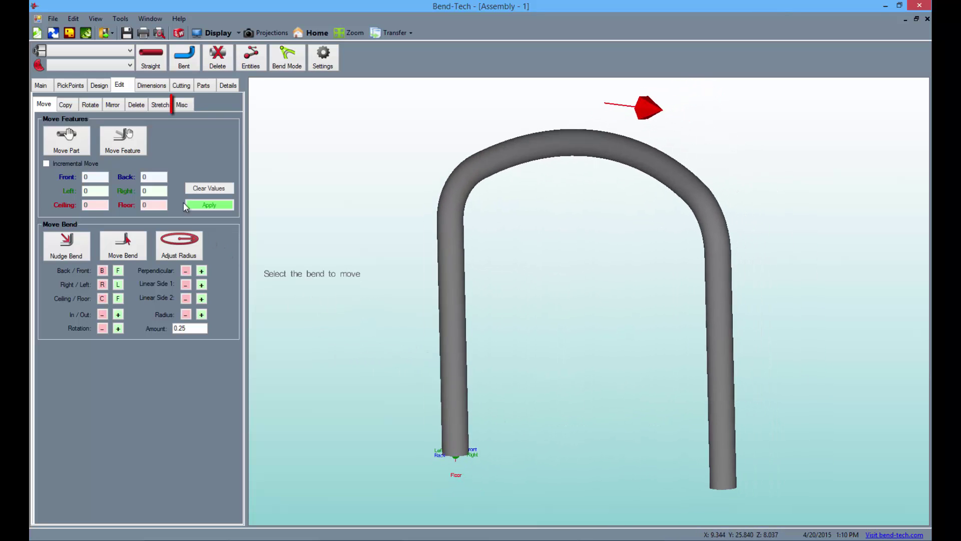
# Step: Start Bump Bending on the arch tube with die 4.0 and bend 2, selecting the bump count field
pyautogui.click(181, 105)
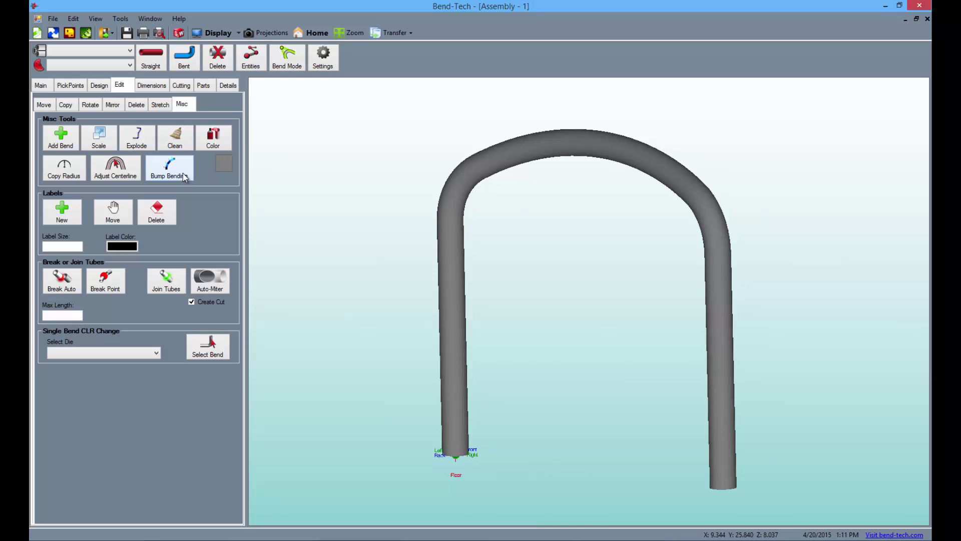
pyautogui.click(184, 177)
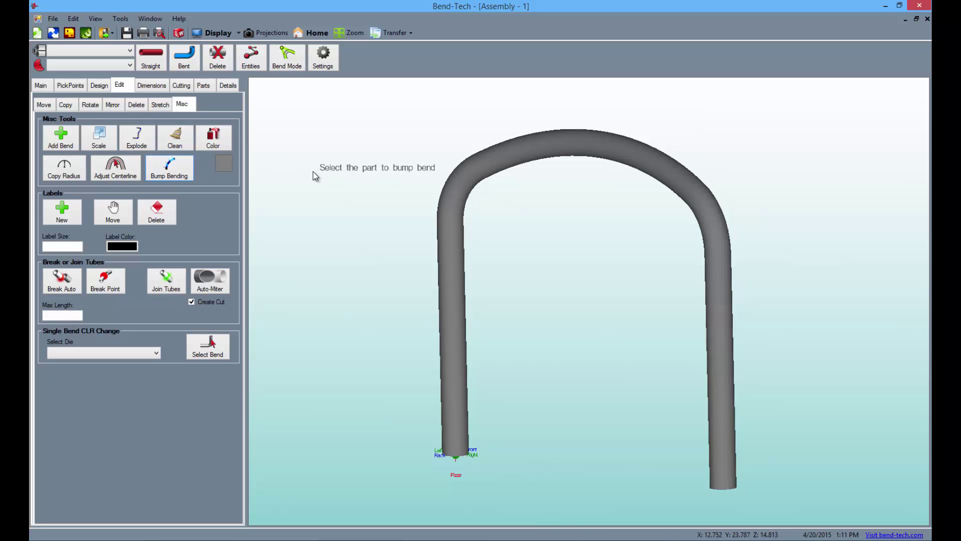
pyautogui.click(576, 152)
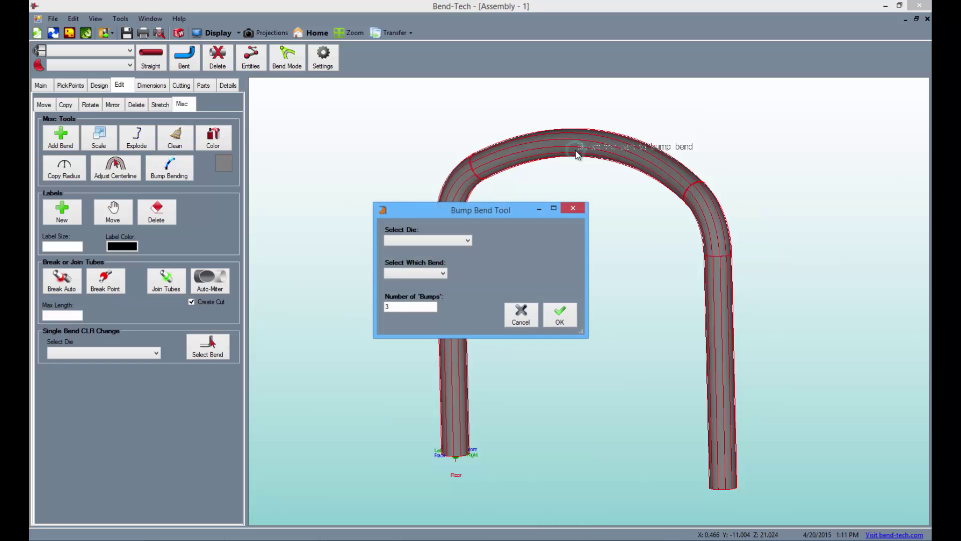
pyautogui.click(460, 242)
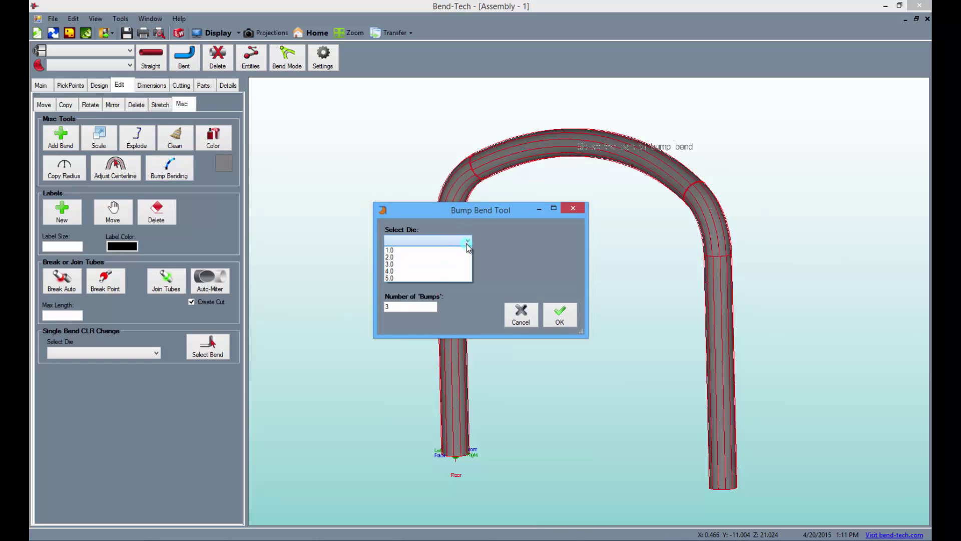
pyautogui.click(443, 271)
pyautogui.click(443, 273)
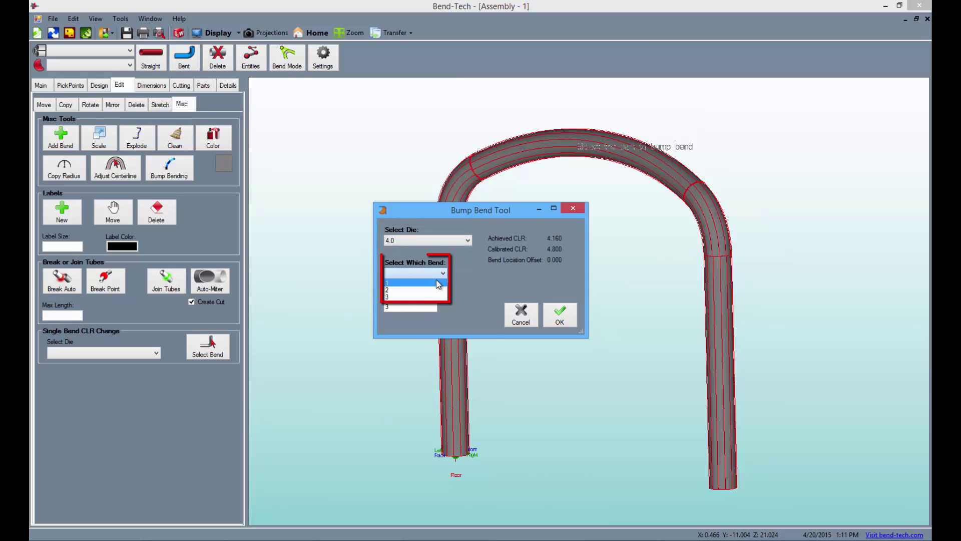
pyautogui.click(431, 291)
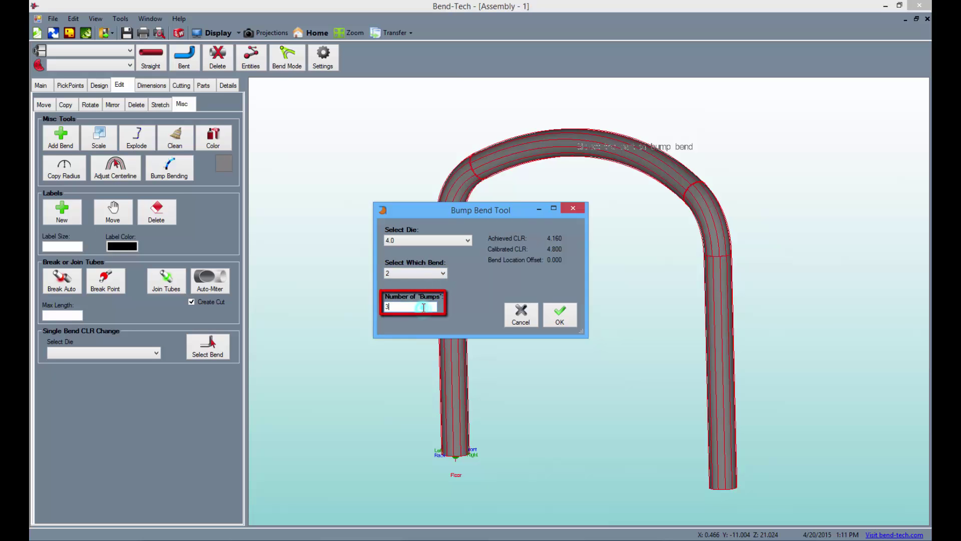
pyautogui.doubleClick(424, 308)
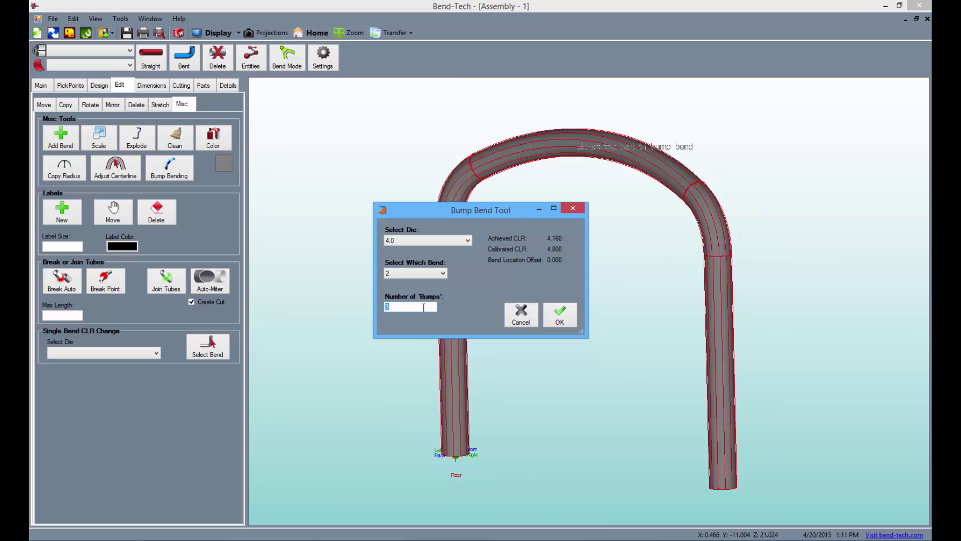
# Step: Set 10 bumps, confirm, and apply the bump bending to the arch tube
pyautogui.write('10')
pyautogui.click(559, 319)
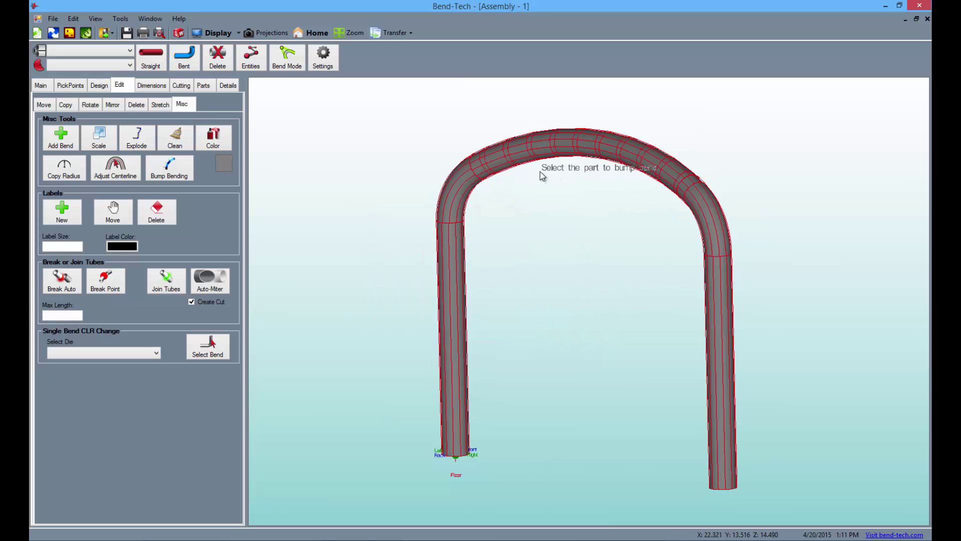
pyautogui.click(554, 160)
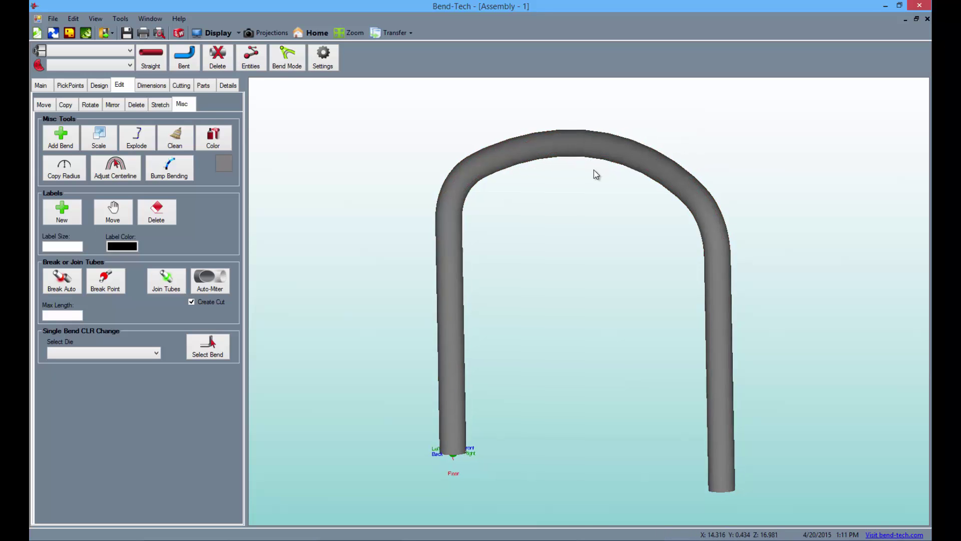
# Step: Inspect the bumped bend close up, then show the assembly's material details
pyautogui.moveTo(596, 174); pyautogui.dragTo(638, 190)
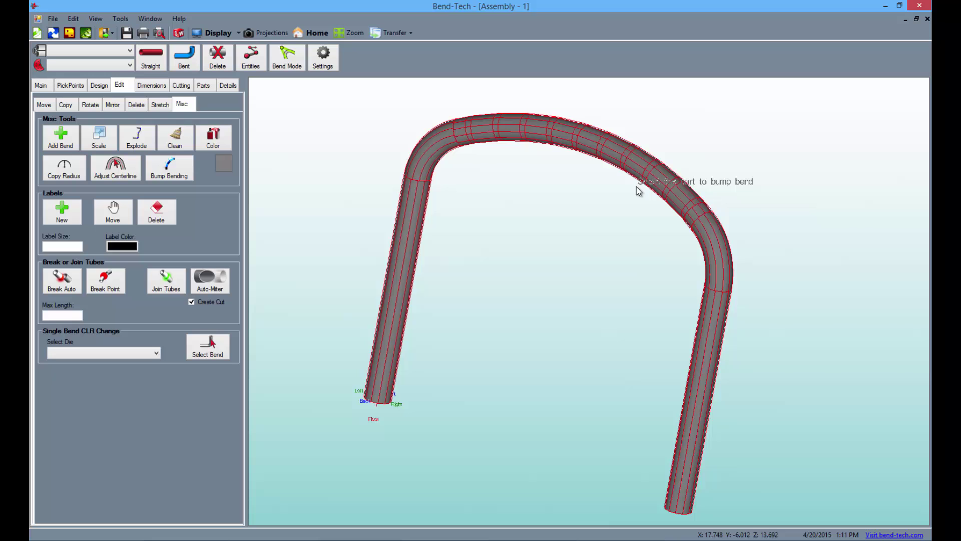
pyautogui.click(318, 34)
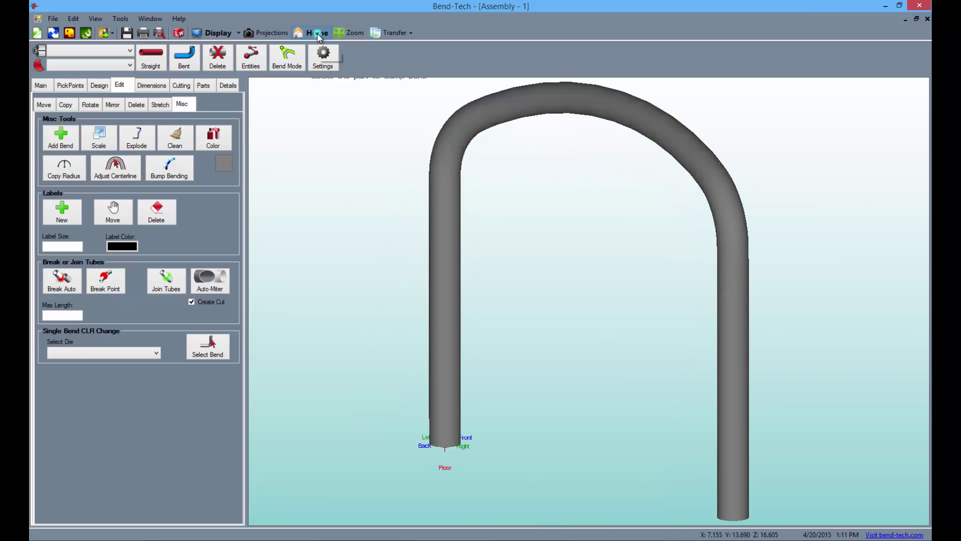
pyautogui.scroll(3, 590, 137)
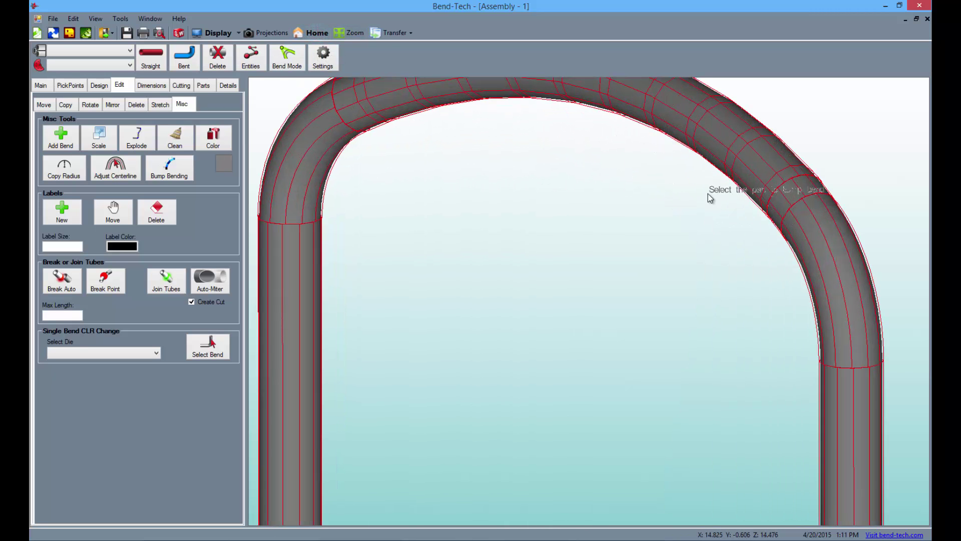
pyautogui.scroll(5, 620, 206)
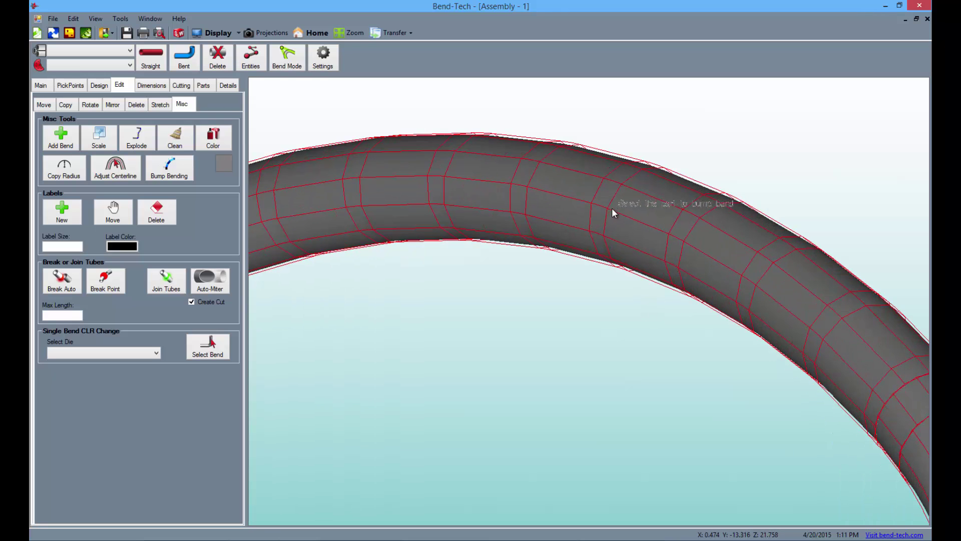
pyautogui.scroll(-3, 345, 193)
pyautogui.click(227, 85)
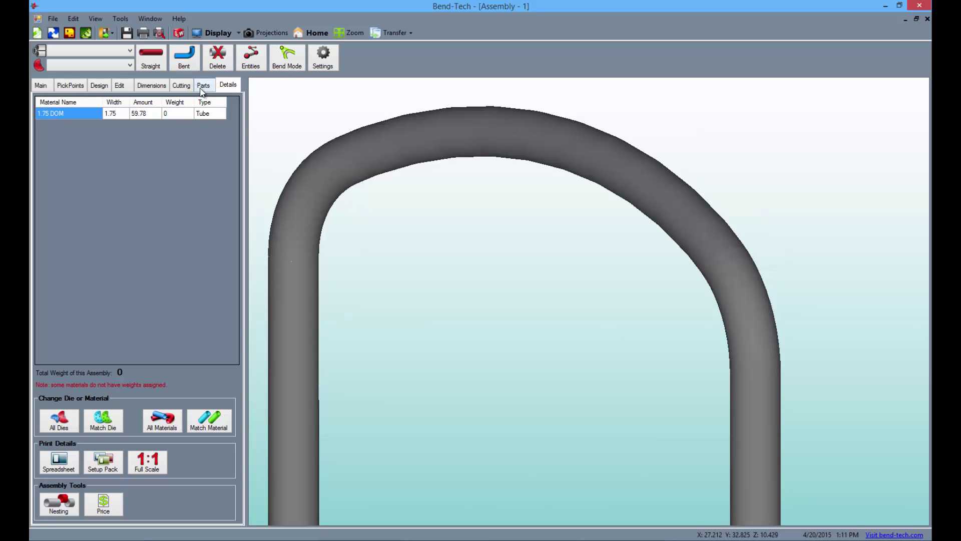
# Step: Transfer the arch from the Parts list into a new Custom Part
pyautogui.click(204, 90)
pyautogui.click(125, 130)
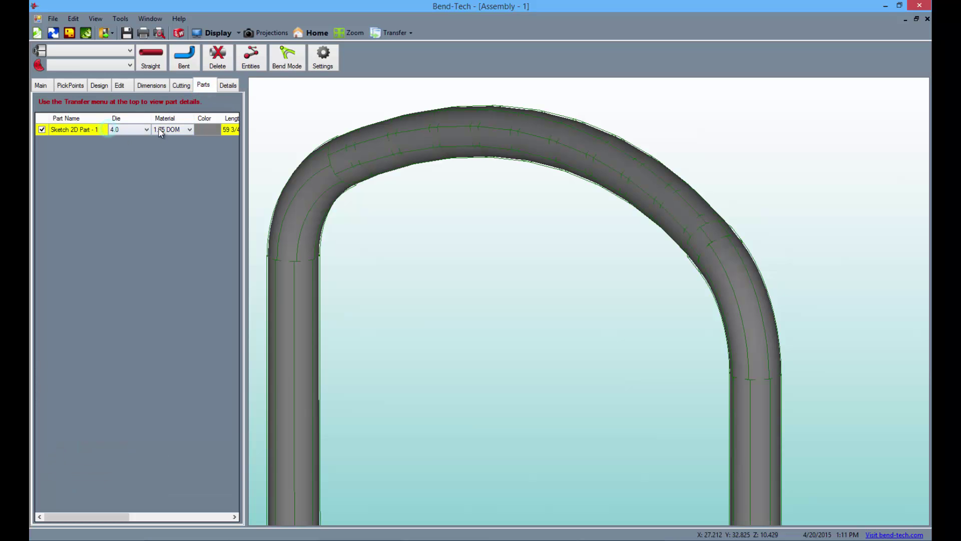
pyautogui.click(391, 31)
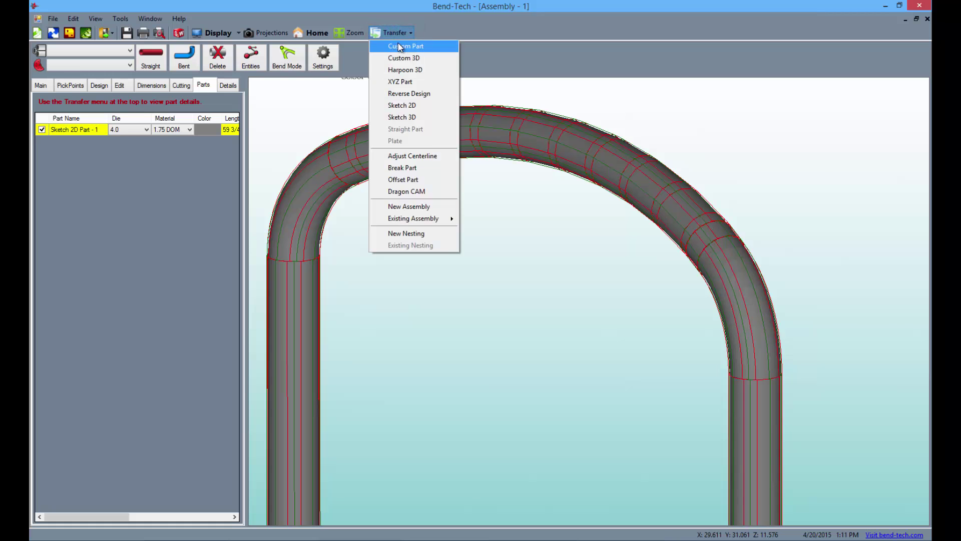
pyautogui.click(405, 46)
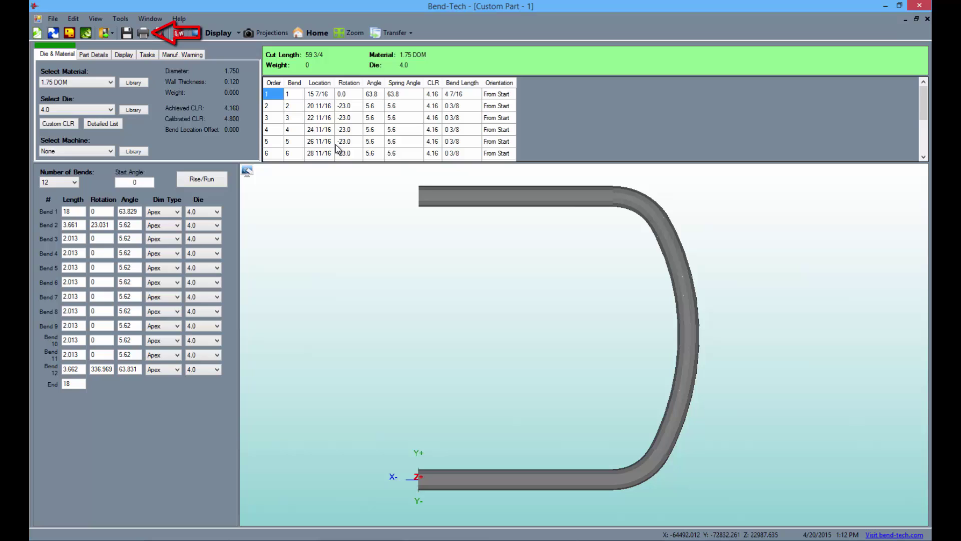
# Step: Review the 12-bend instruction table and rotate the 3D tube to an angled view
pyautogui.click(375, 118)
pyautogui.scroll(-2, 377, 119)
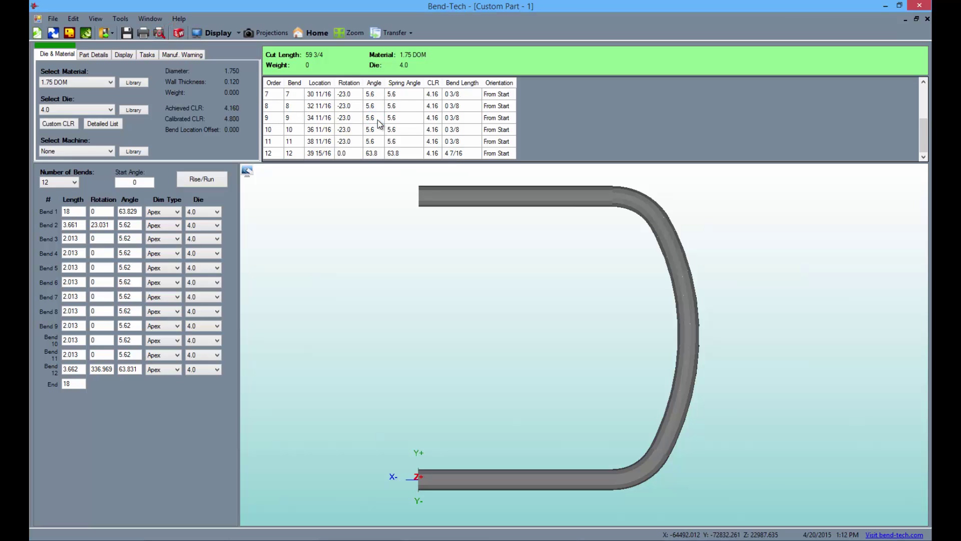
pyautogui.moveTo(589, 205); pyautogui.dragTo(370, 219)
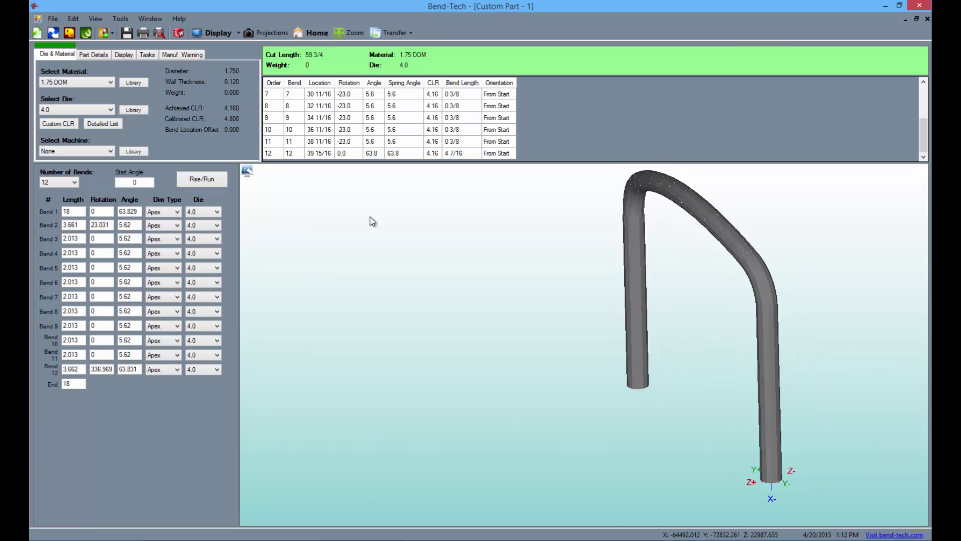
pyautogui.moveTo(657, 273); pyautogui.dragTo(449, 290, button='right')
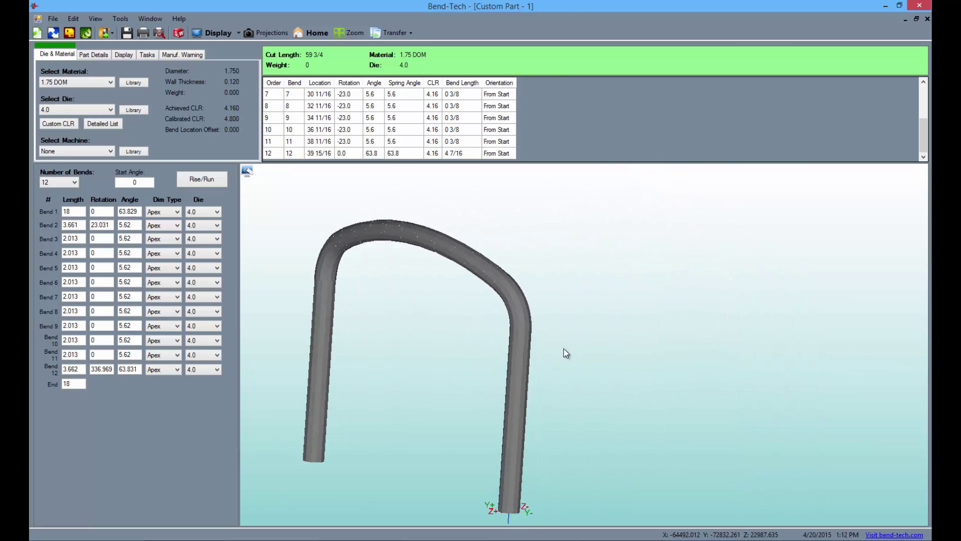